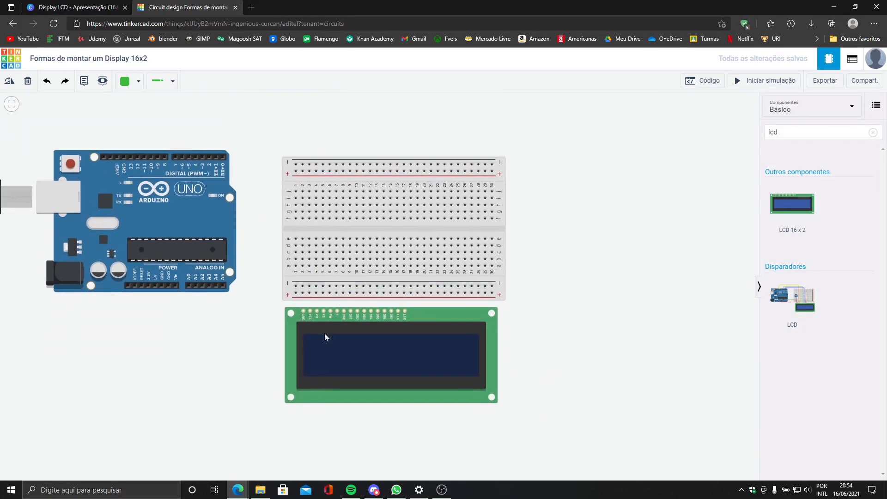
Move the breadboard closer to the Arduino and place the LCD 16 x 2 just below the breadboard
drag(336, 258, 320, 257)
click(336, 325)
drag(337, 326, 315, 329)
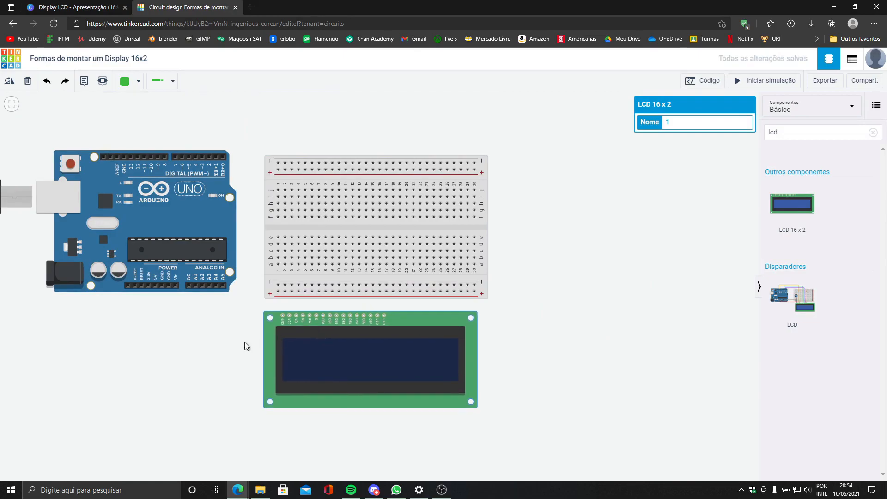
Wire the Arduino's 5V to the breadboard's lower positive rail in red and GND to the lower negative rail in black
scroll(228, 345, up, 2)
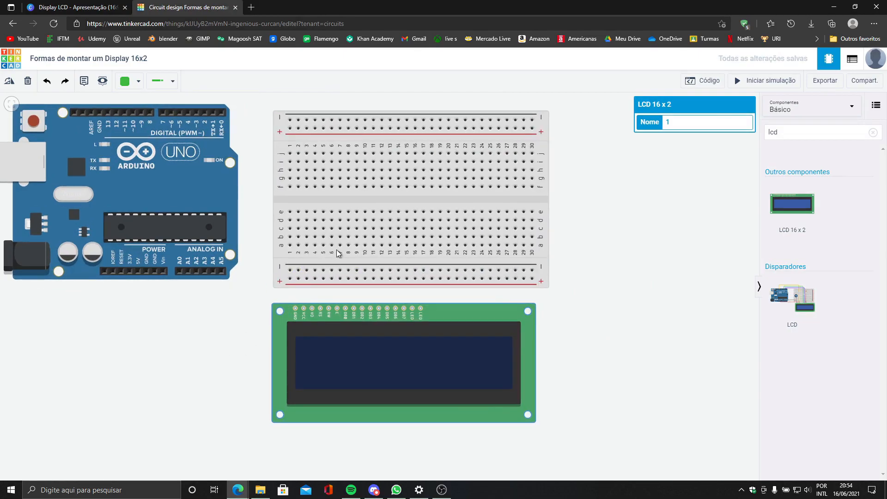
scroll(240, 317, up, 3)
click(255, 343)
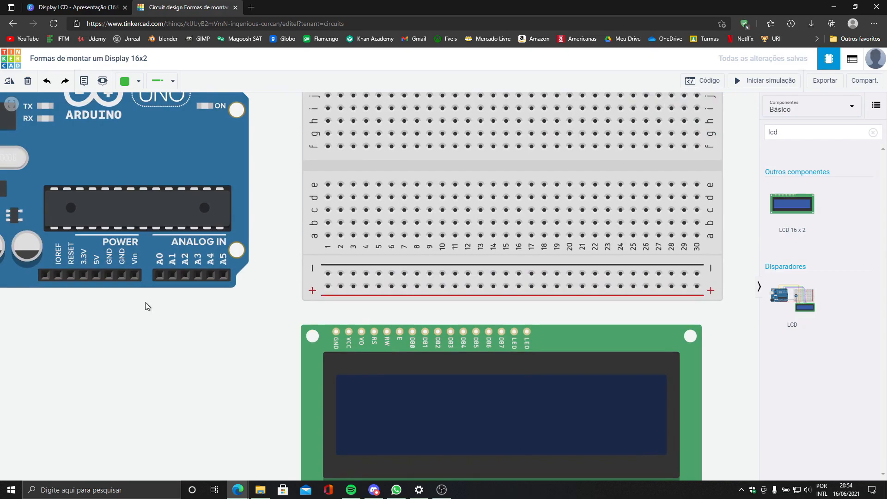
click(96, 275)
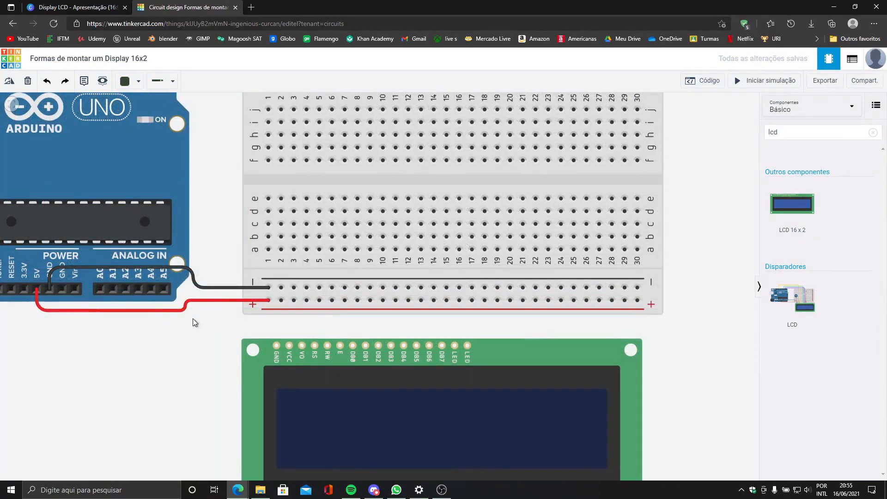
Place a potentiometer in row e, columns 2 to 4, and wire its outer terminals to the positive (red) and negative (black) rails
drag(193, 318, 192, 343)
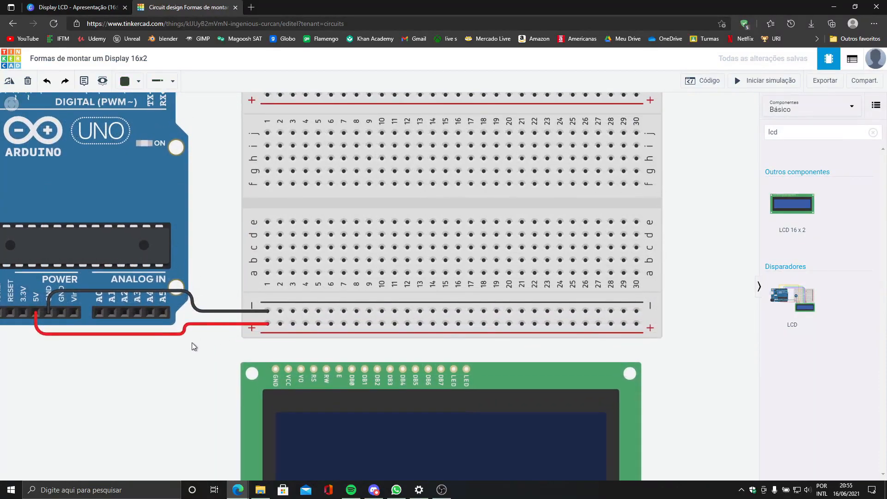
click(872, 132)
text(pote)
drag(791, 175, 294, 225)
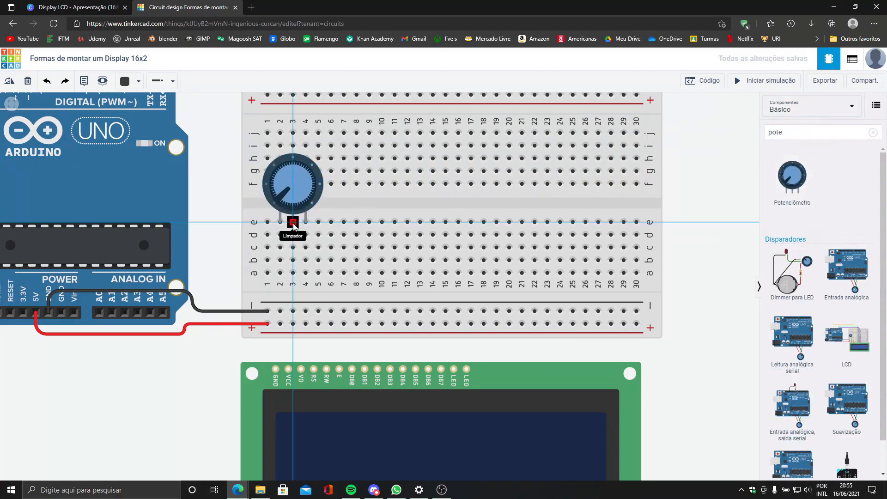
key(Escape)
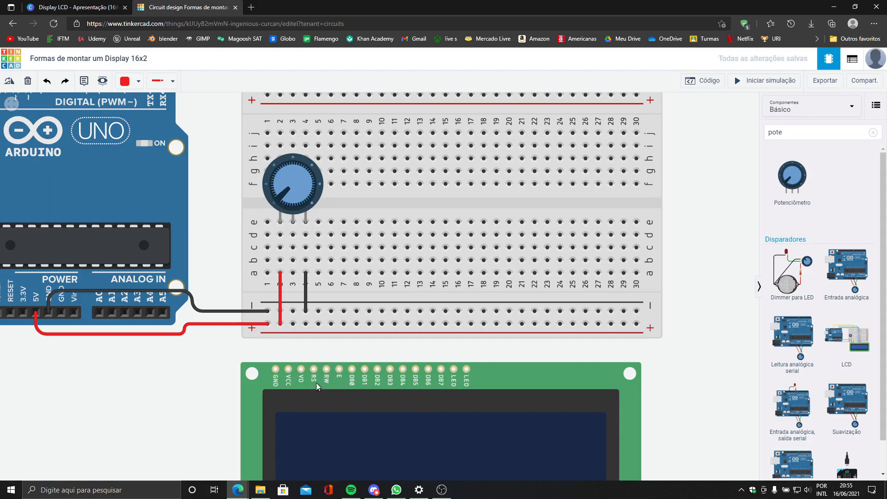
Move the LCD closer to the breadboard and connect its GND pin to the negative rail with a black wire
drag(501, 385, 527, 363)
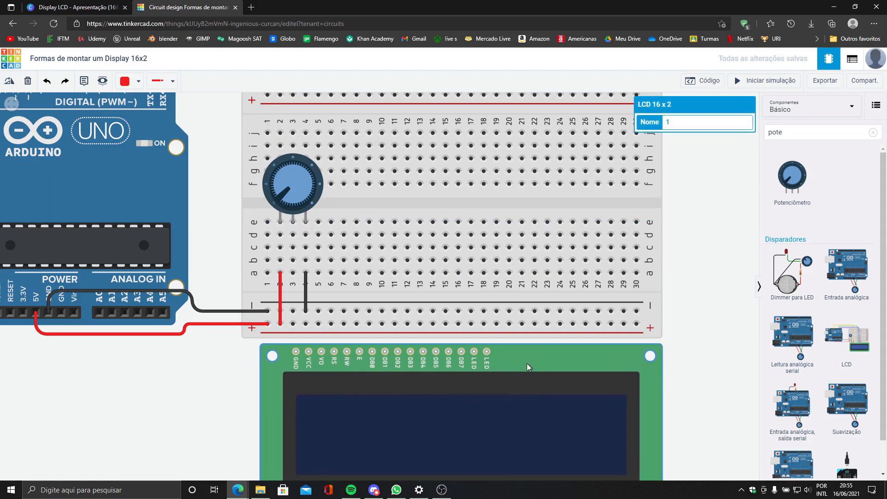
click(296, 352)
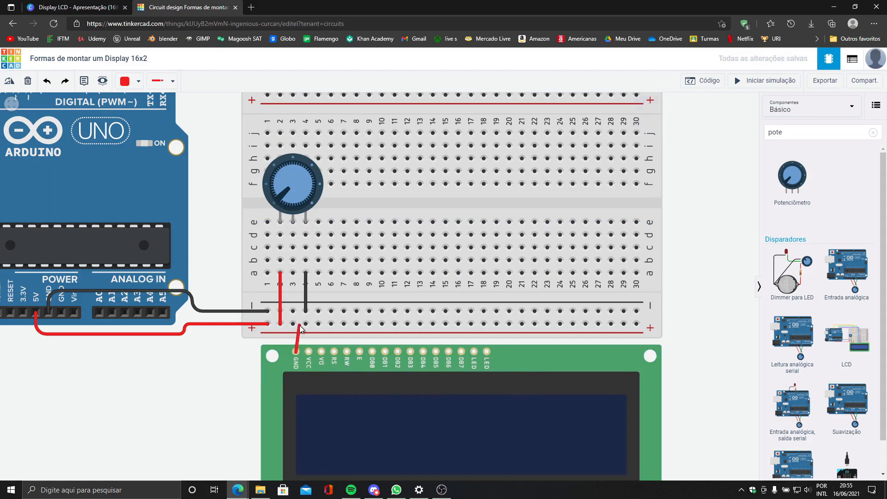
click(280, 311)
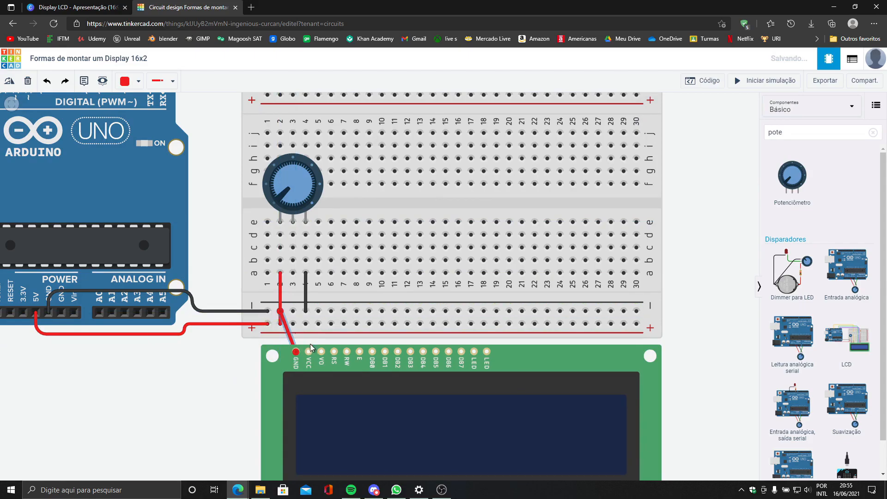
key(0)
click(191, 400)
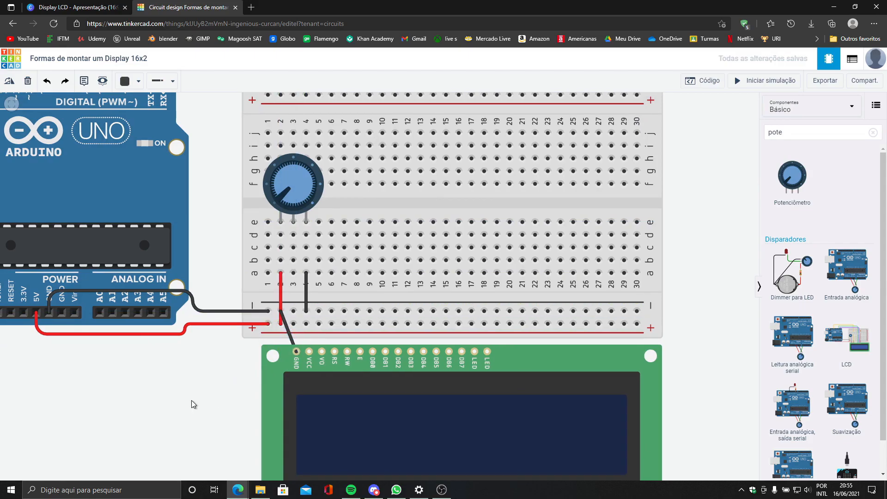
Connect the LCD's VCC pin to the positive rail in red and shift the LCD so both power wires run straight
click(309, 352)
click(293, 323)
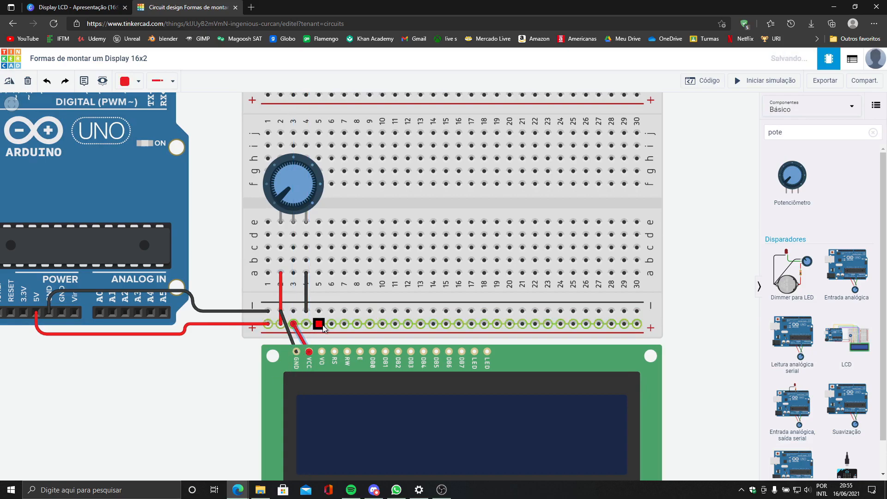
drag(506, 362, 493, 358)
drag(208, 396, 186, 406)
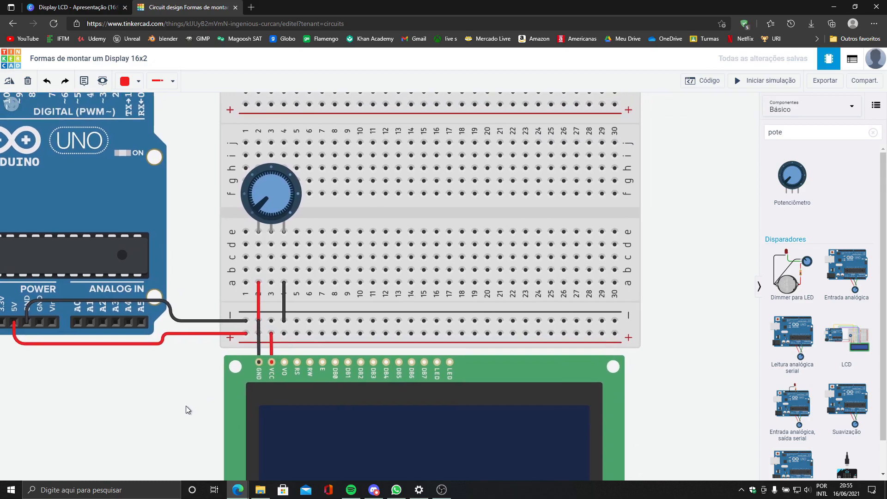
Connect the LCD's V0 pin to the potentiometer's wiper column, row a column 3, with an orange wire
click(287, 361)
click(272, 282)
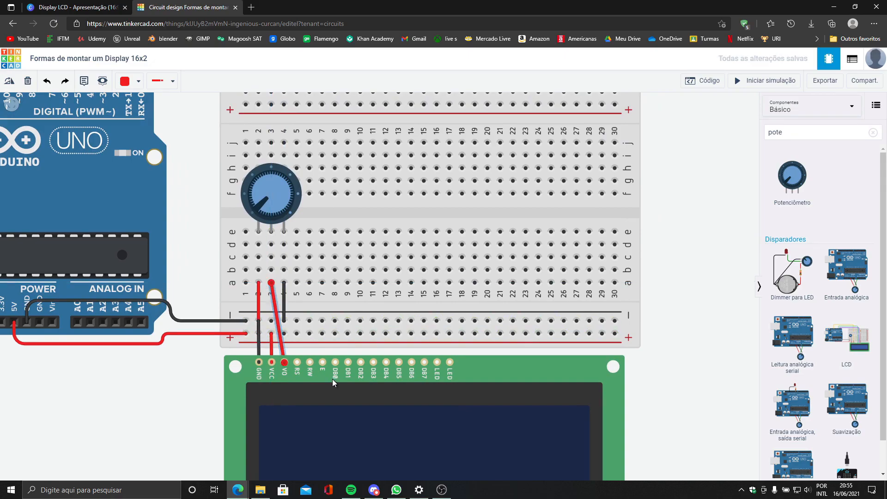
key(3)
click(689, 339)
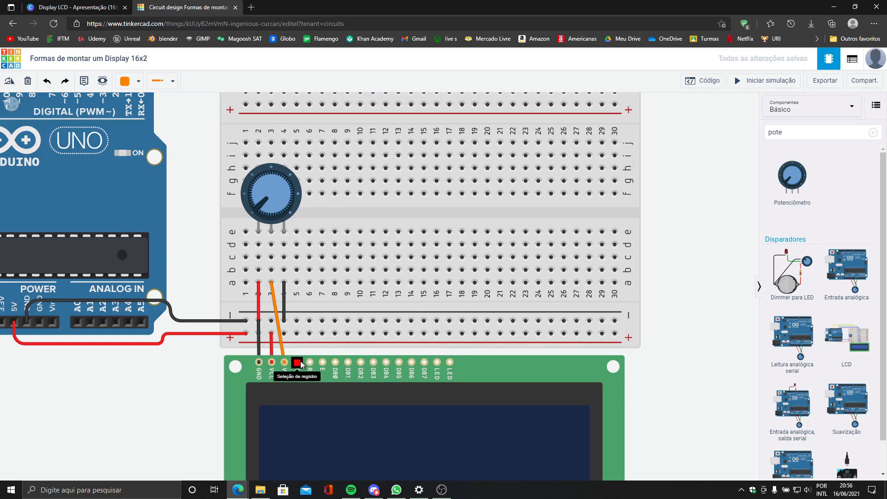
Connect the LCD's RS pin to row f, column 6 of the breadboard with a yellow wire
scroll(240, 384, down, 3)
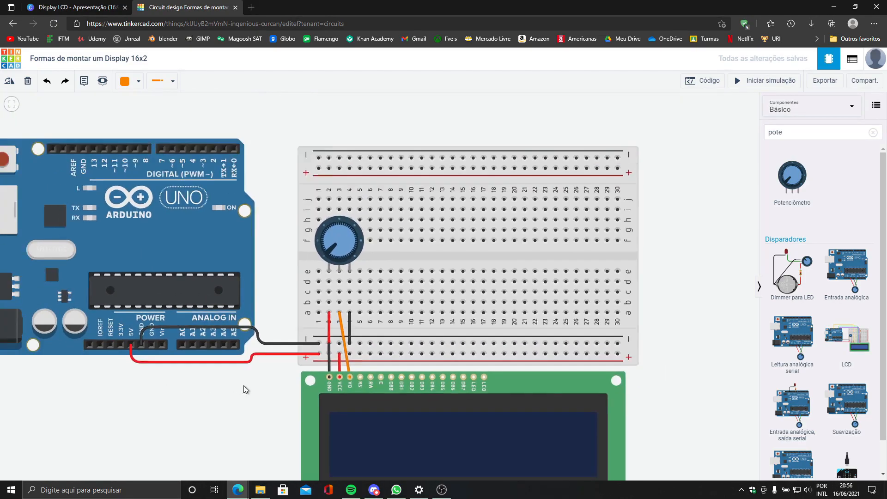
drag(248, 392, 243, 410)
click(345, 394)
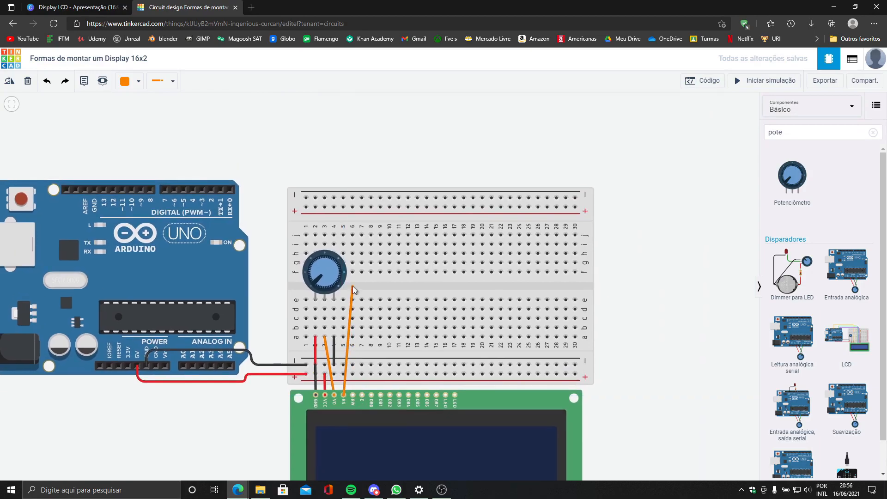
click(353, 272)
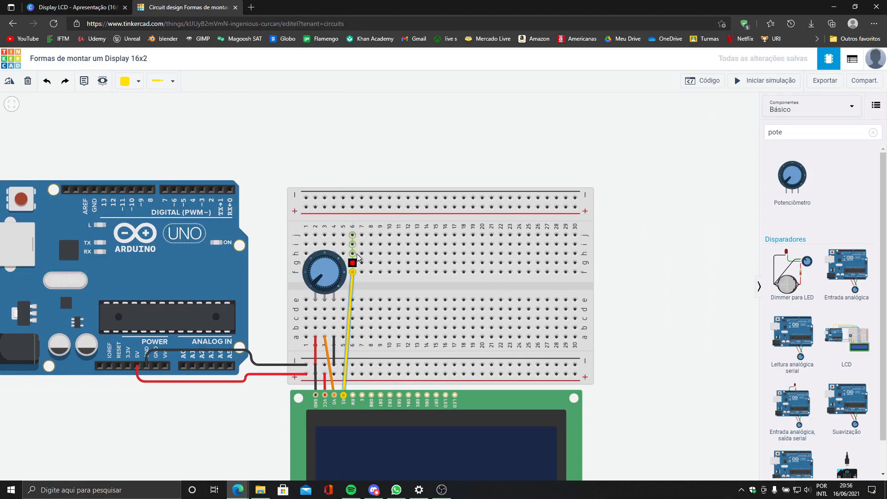
Route a yellow wire from row j, column 6 over the top of the breadboard to Arduino digital pin 12
click(352, 234)
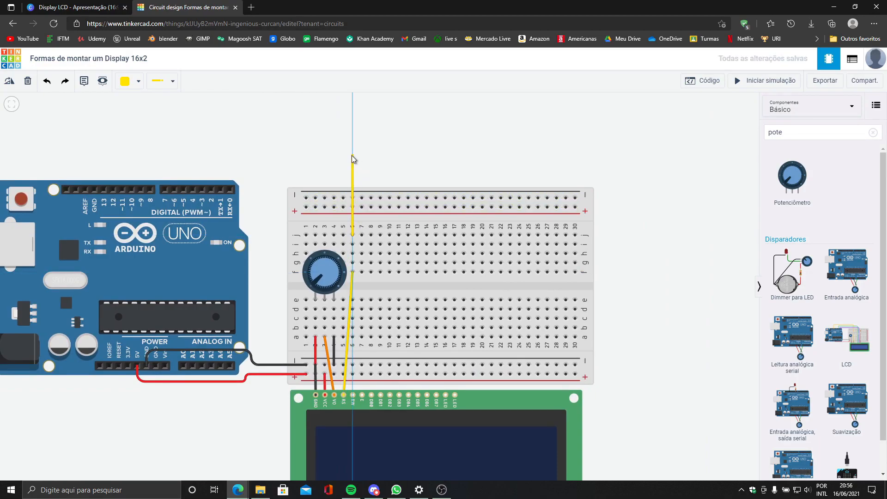
click(351, 155)
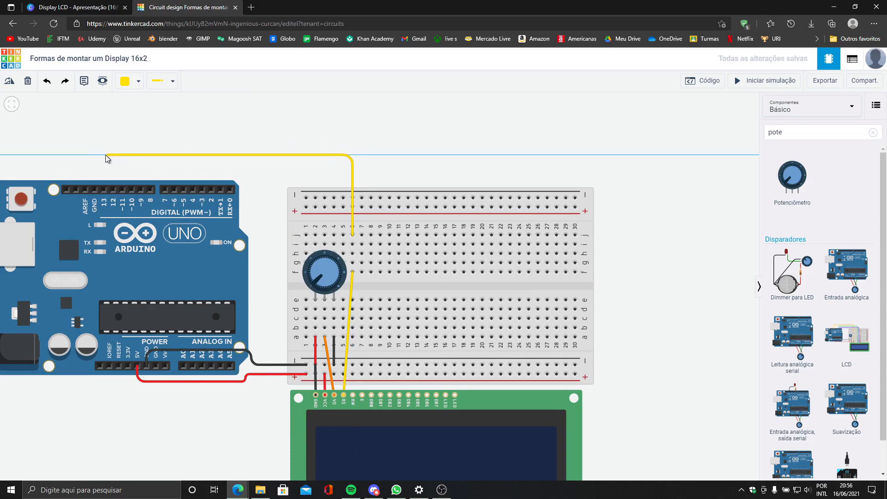
click(116, 154)
click(113, 190)
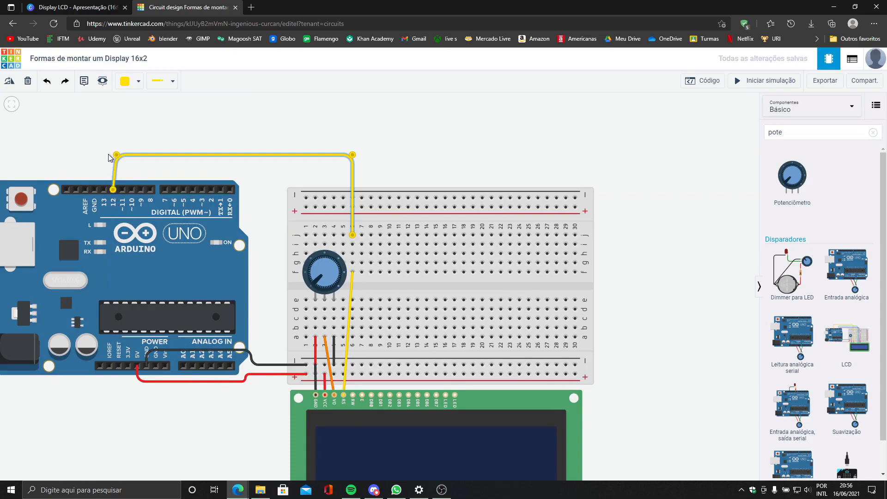
click(230, 119)
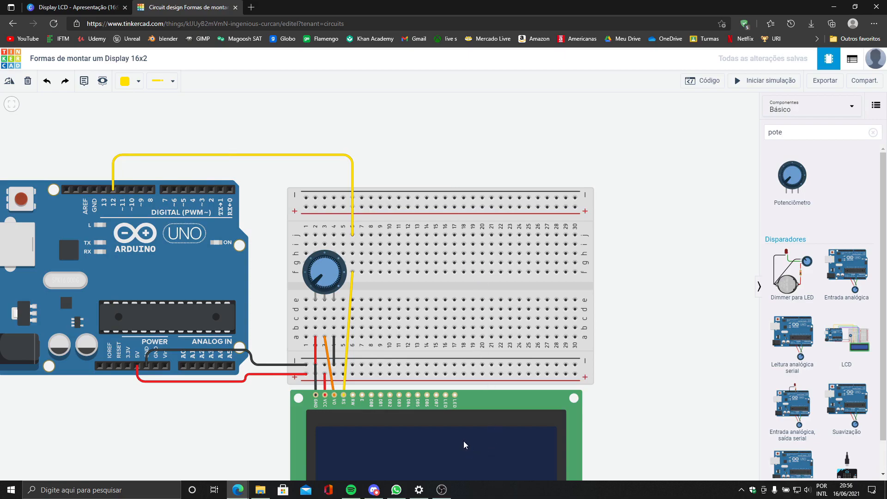
Connect the LCD's RW pin to the breadboard's lower negative rail with a black wire
scroll(351, 406, up, 1)
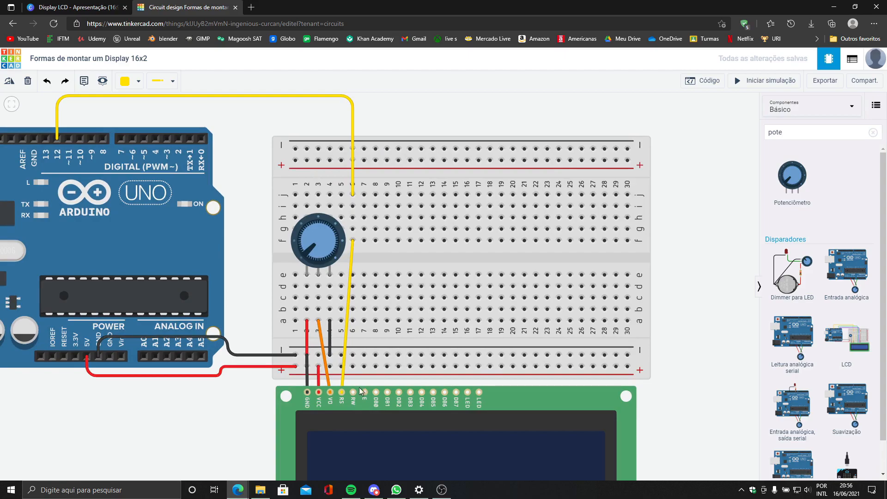
click(353, 392)
click(353, 356)
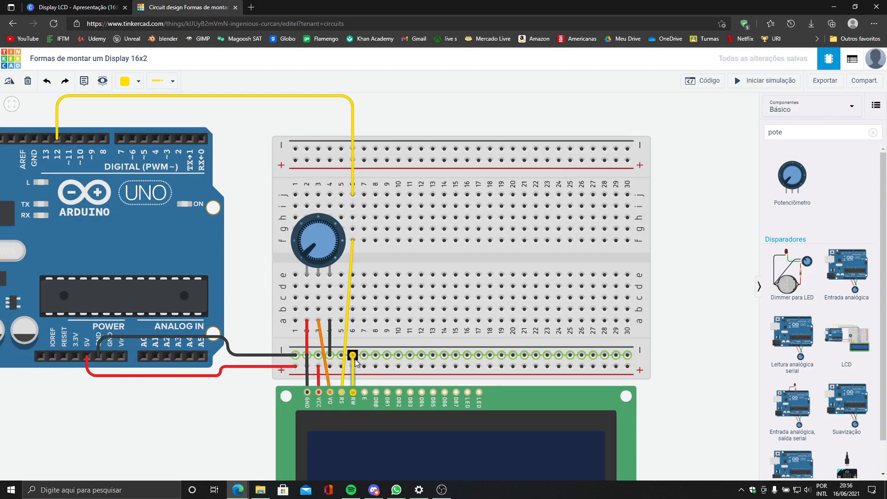
key(2)
key(1)
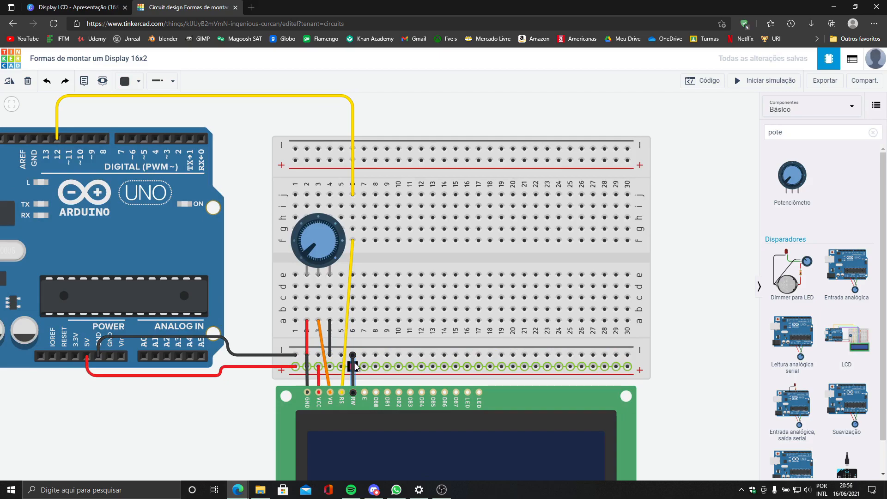
click(365, 392)
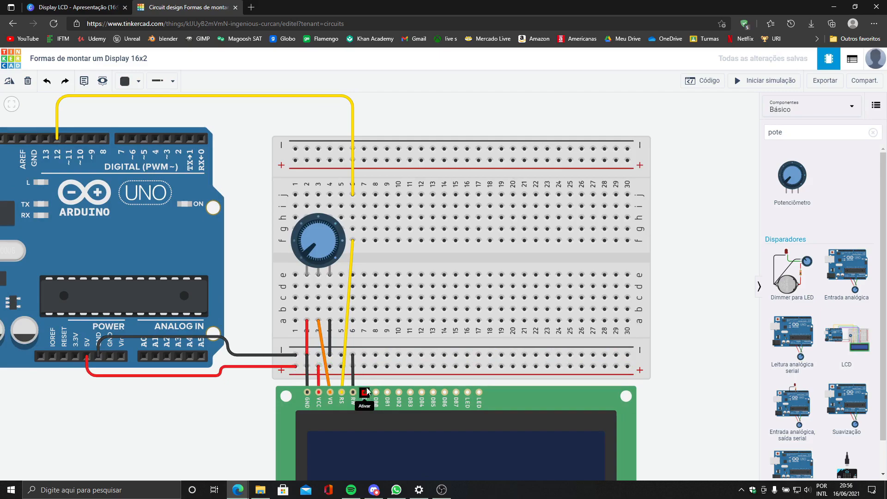
click(373, 101)
key(Escape)
Route a wire from Arduino digital pin 11 over the top of the breadboard down to the LCD's E pin
drag(407, 111, 494, 167)
click(136, 207)
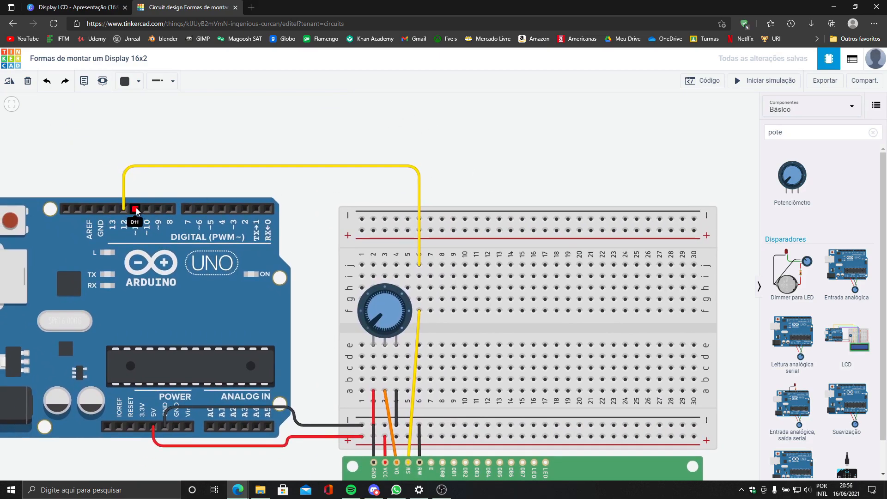
click(135, 173)
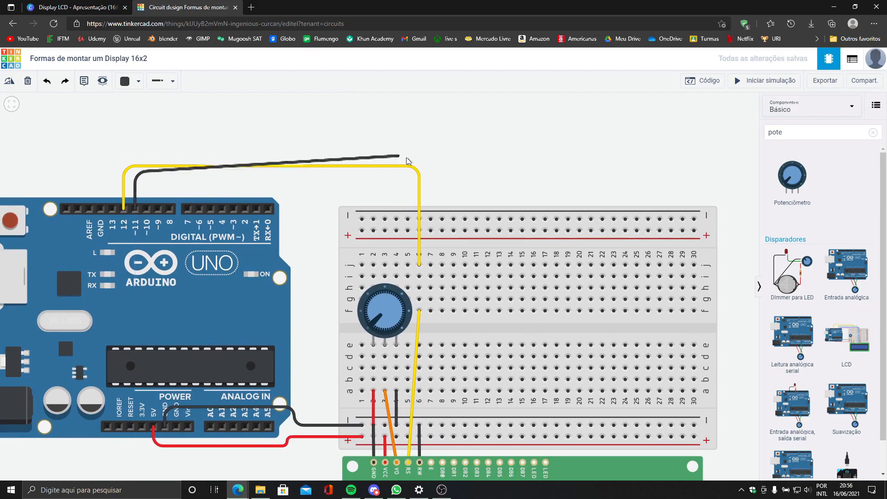
click(445, 173)
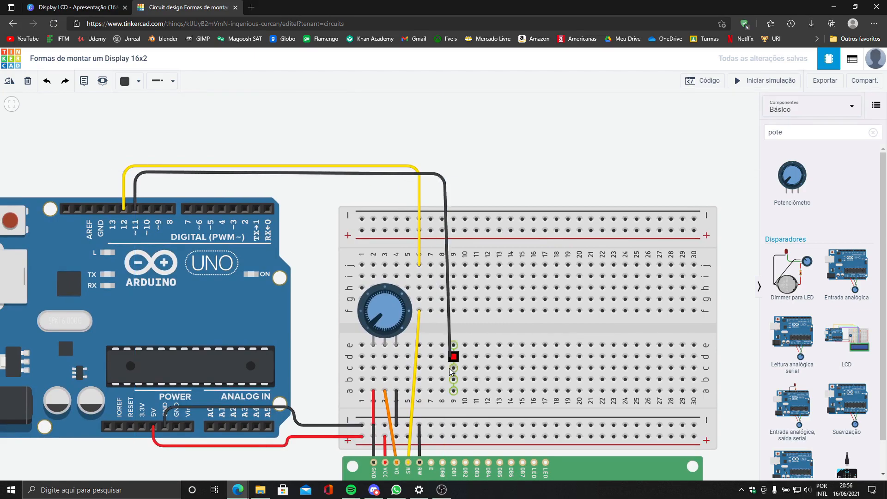
click(431, 463)
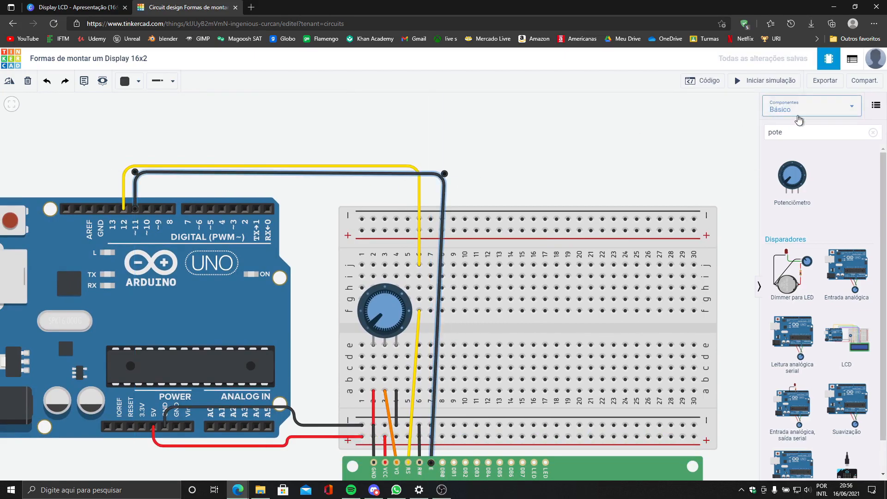
Straighten the bends of the wire between pin 11 and the LCD's E pin and color it green
mouse_move(444, 174)
mouse_down()
mouse_move(432, 172)
mouse_move(466, 182)
mouse_move(448, 166)
mouse_up()
click(435, 184)
click(437, 177)
key(4)
key(5)
click(463, 187)
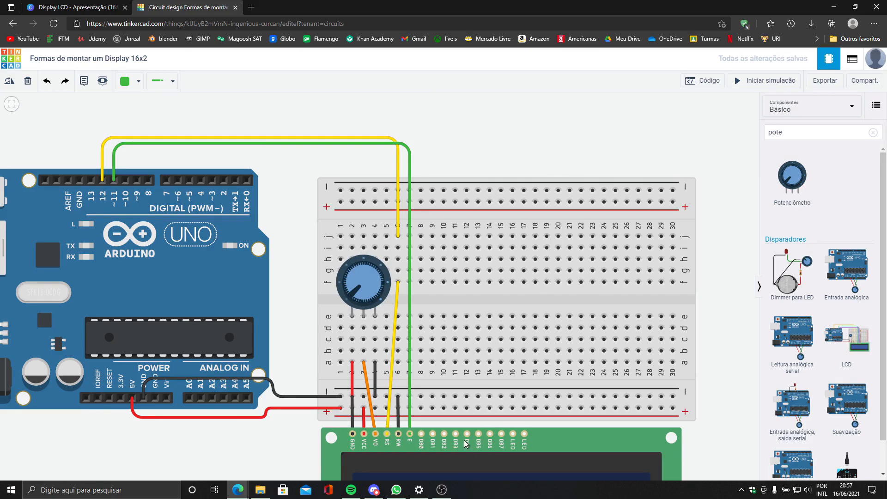
Connect the LCD's DB4 pin to row f, column 12, and route a squared turquoise wire from row j, column 12 to Arduino digital pin 5
drag(466, 437, 468, 322)
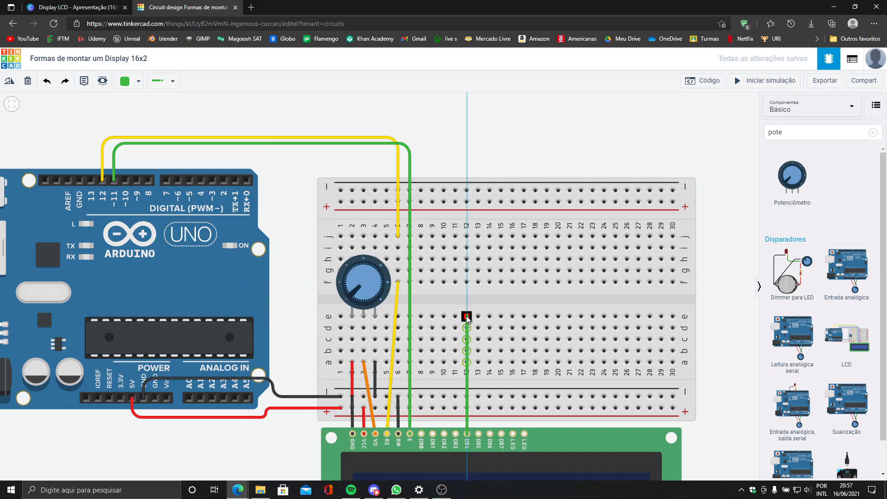
click(466, 282)
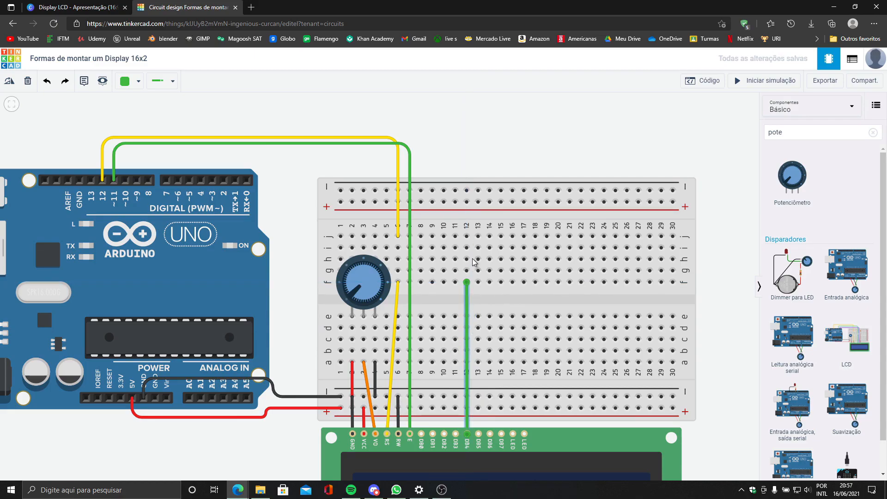
click(466, 236)
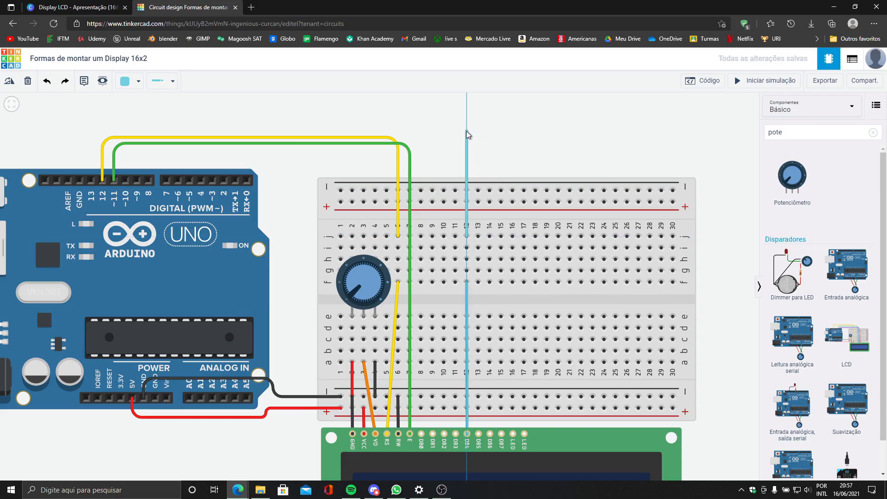
click(467, 135)
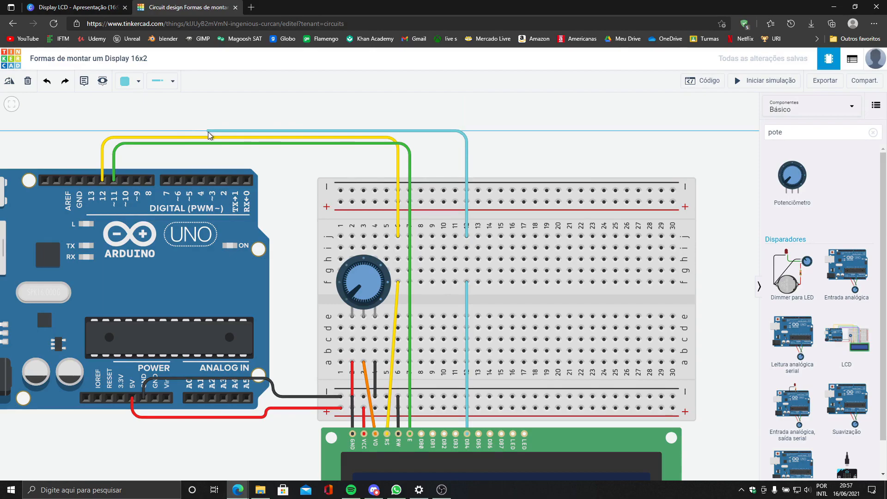
click(209, 135)
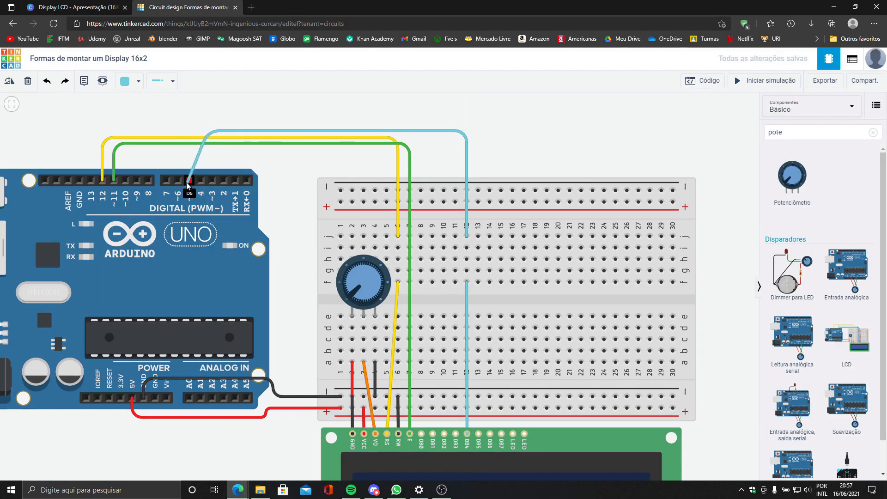
click(189, 181)
drag(208, 134, 189, 133)
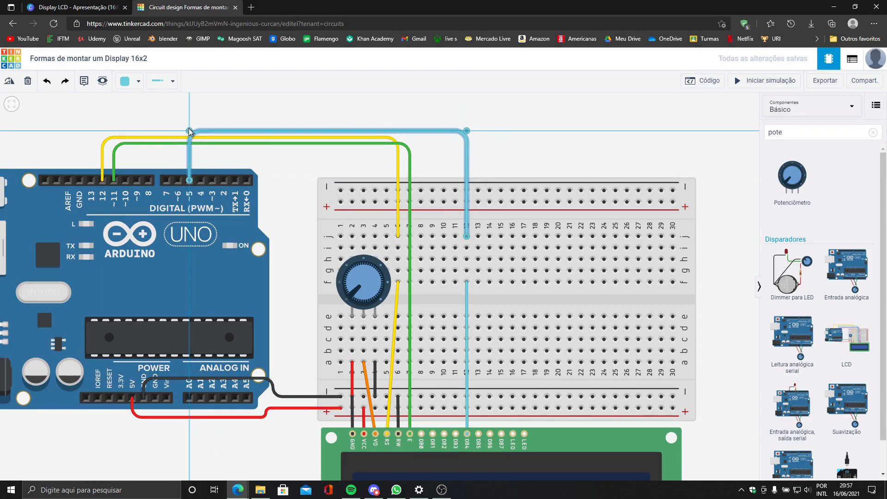
click(228, 126)
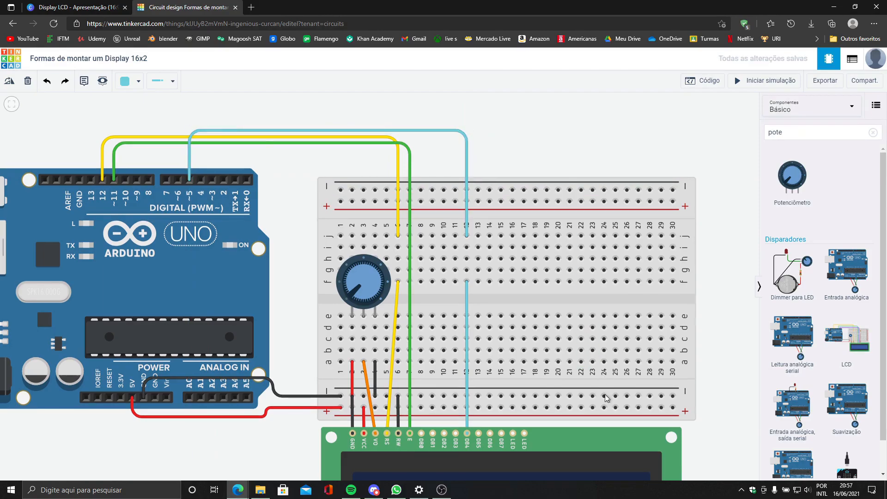
Connect the LCD's DB5 pin to row f, column 13, and route a squared turquoise wire from row j, column 13 to Arduino pin 4
click(479, 433)
click(479, 283)
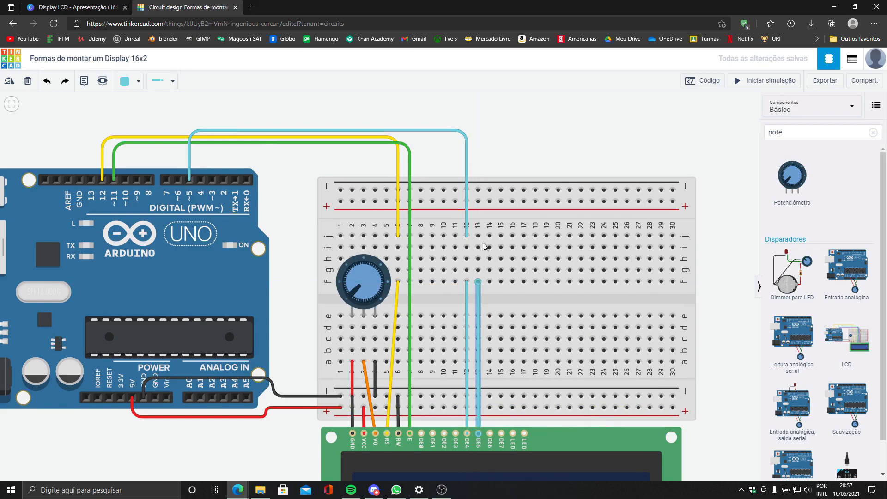
click(479, 118)
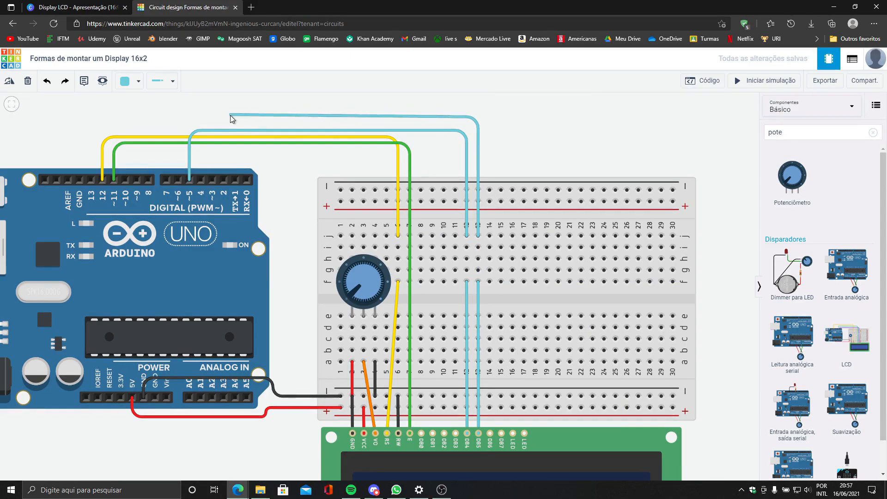
click(204, 118)
click(201, 179)
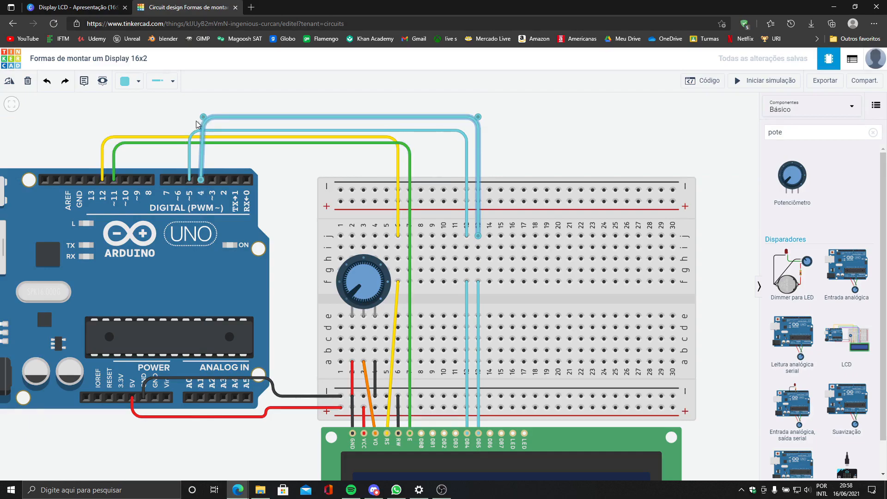
drag(204, 118, 200, 118)
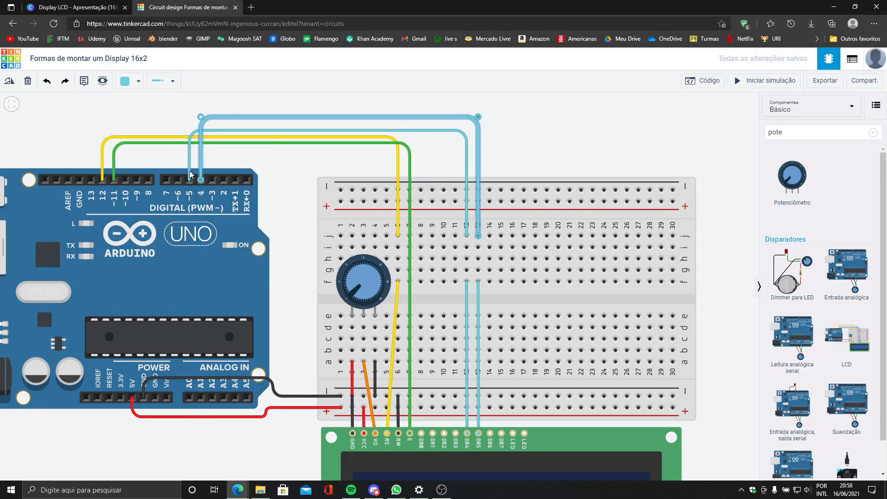
click(215, 182)
click(213, 110)
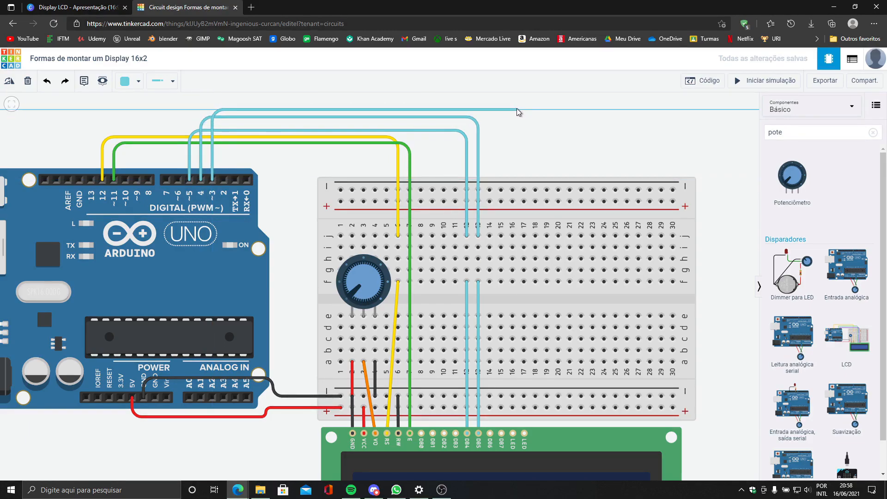
click(492, 109)
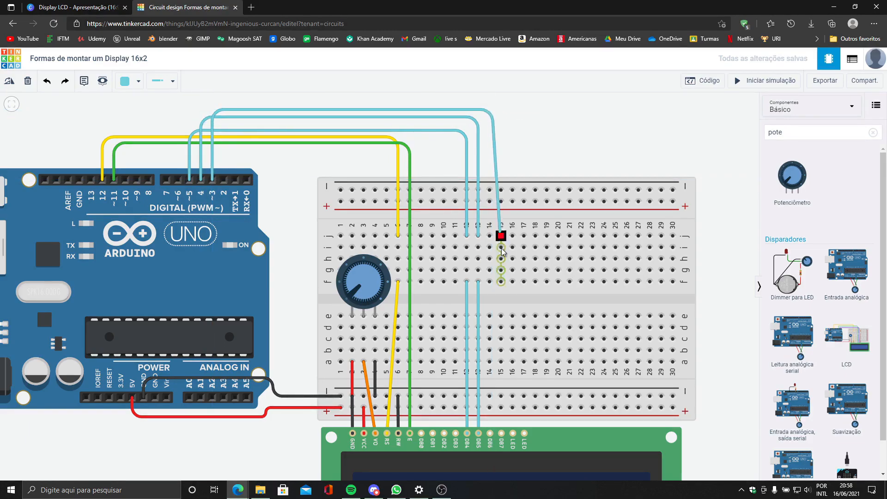
click(489, 433)
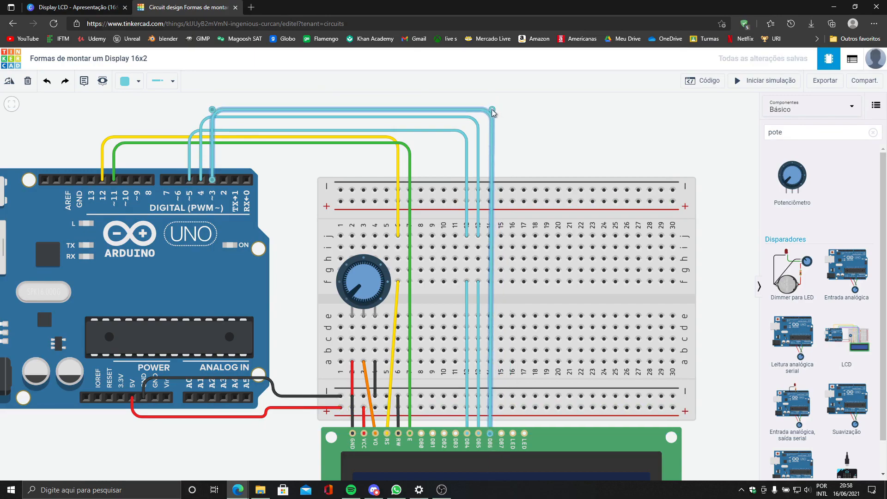
drag(492, 110, 490, 110)
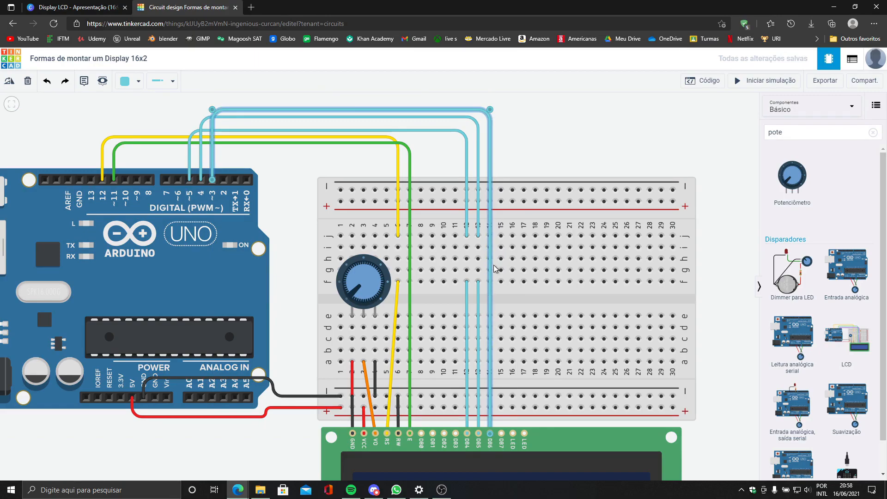
key(Delete)
Route a turquoise wire from row j, column 14 over the top of the breadboard to Arduino digital pin 3
click(489, 109)
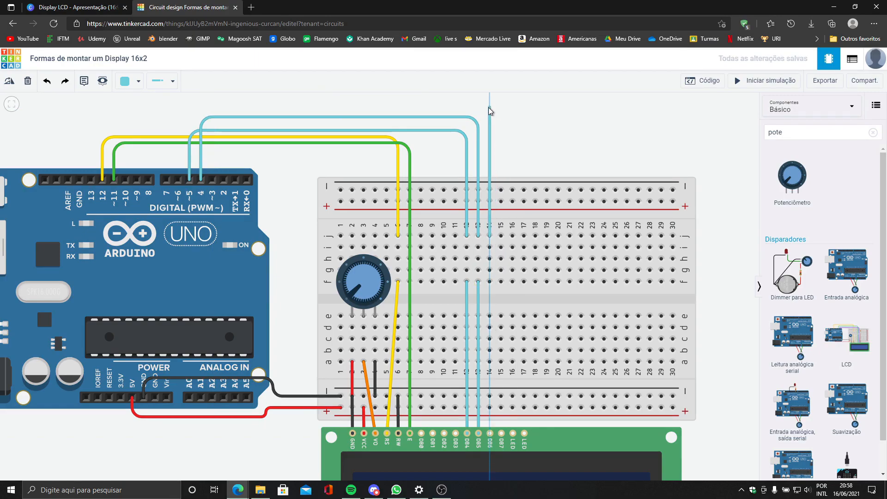
click(216, 109)
click(212, 180)
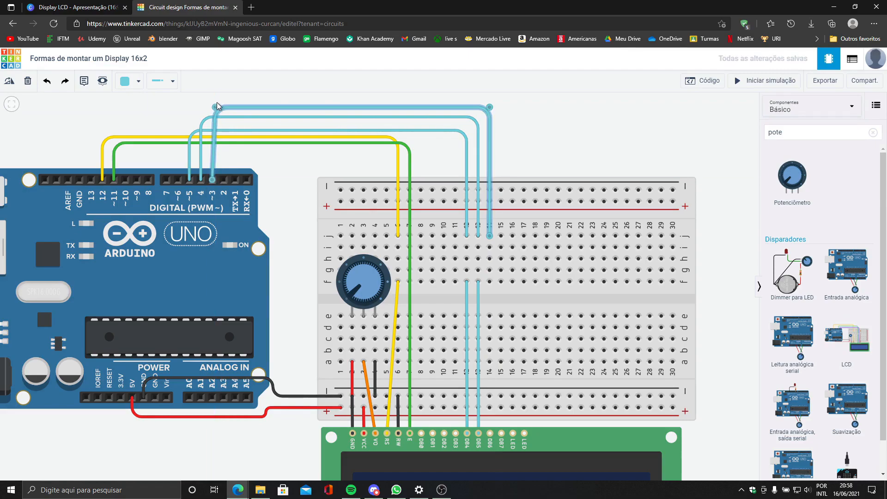
Route a turquoise wire from Arduino digital pin 2 over the top of the breadboard to row j, column 15
click(224, 180)
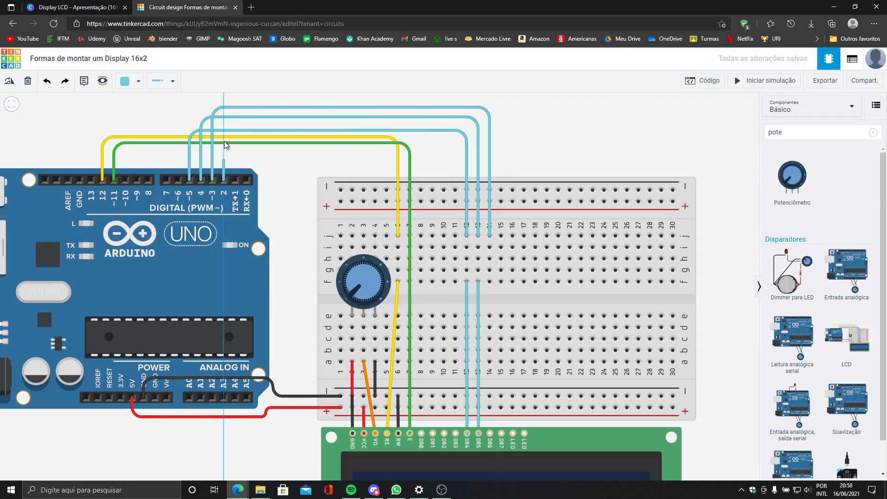
click(224, 98)
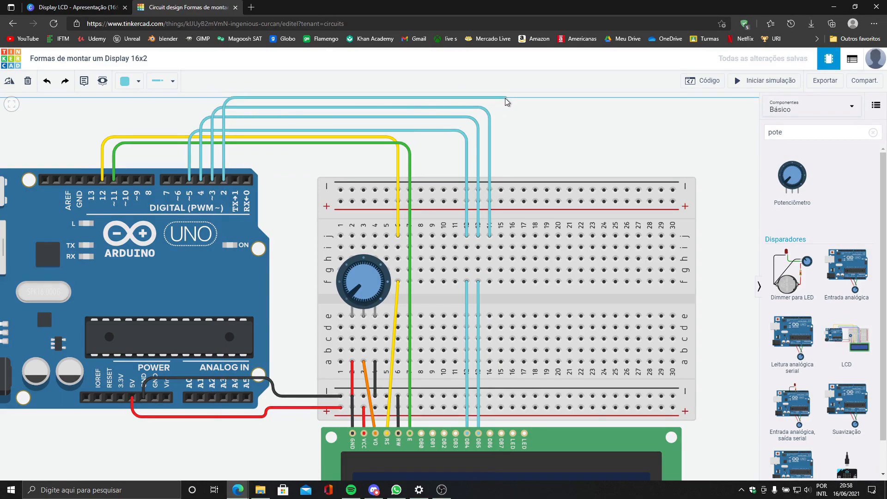
click(500, 98)
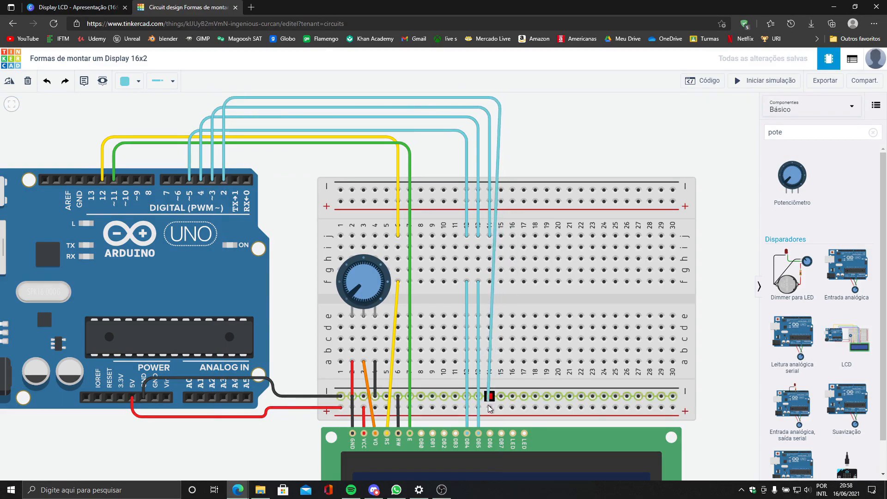
click(501, 237)
Wire row f, column 14 to the LCD's DB6 pin and row f, column 15 to its DB7 pin in turquoise
click(500, 281)
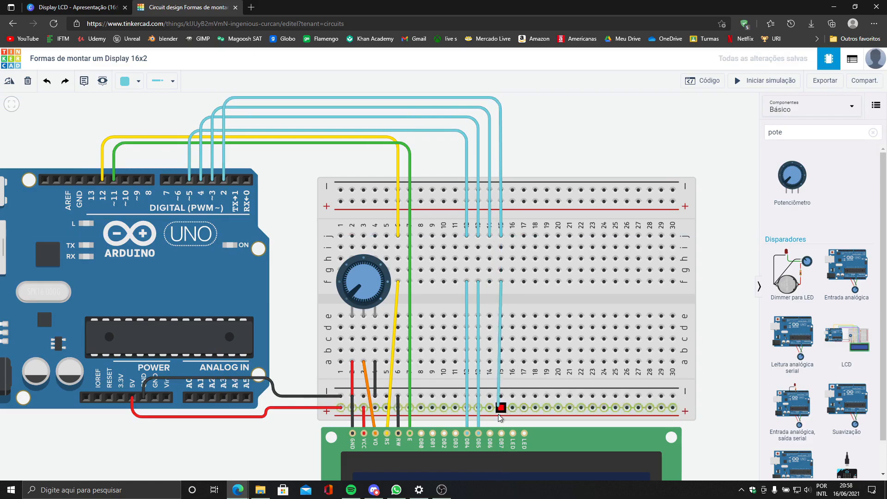
key(Escape)
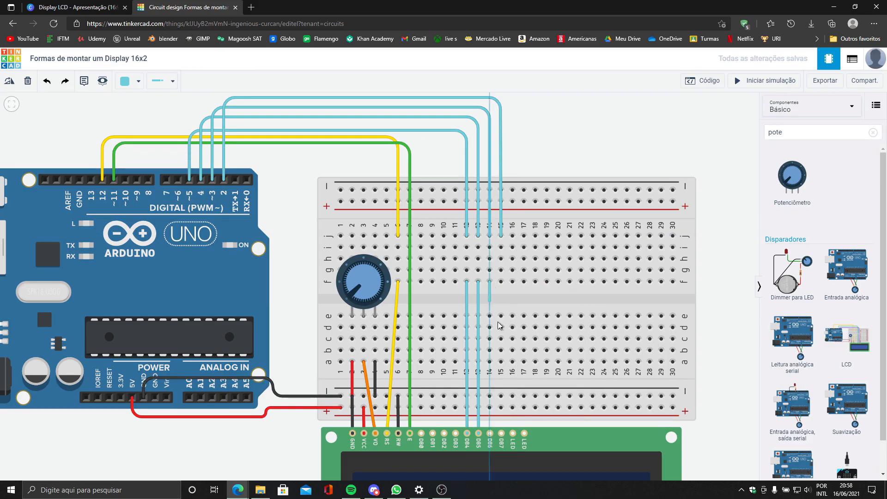
click(490, 281)
click(490, 434)
click(501, 281)
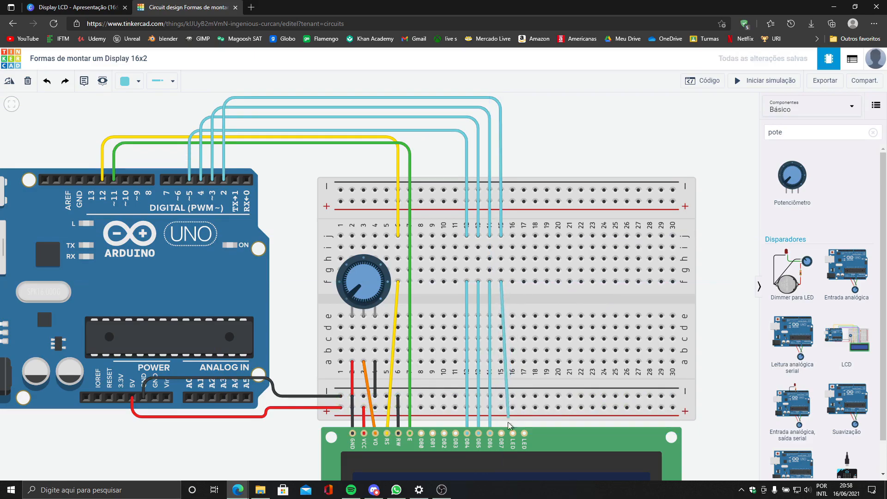
click(501, 433)
click(710, 328)
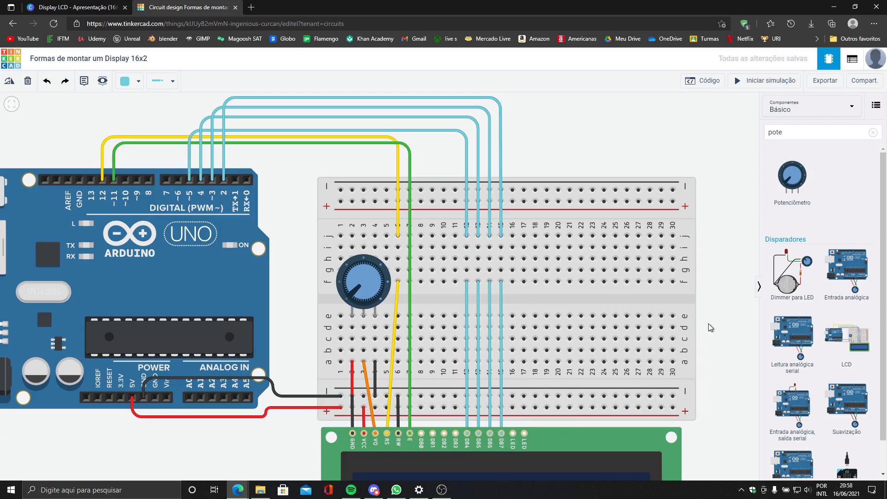
Connect the LCD's LED pin beside DB7 to row g, column 16 of the breadboard with a blue wire
click(513, 433)
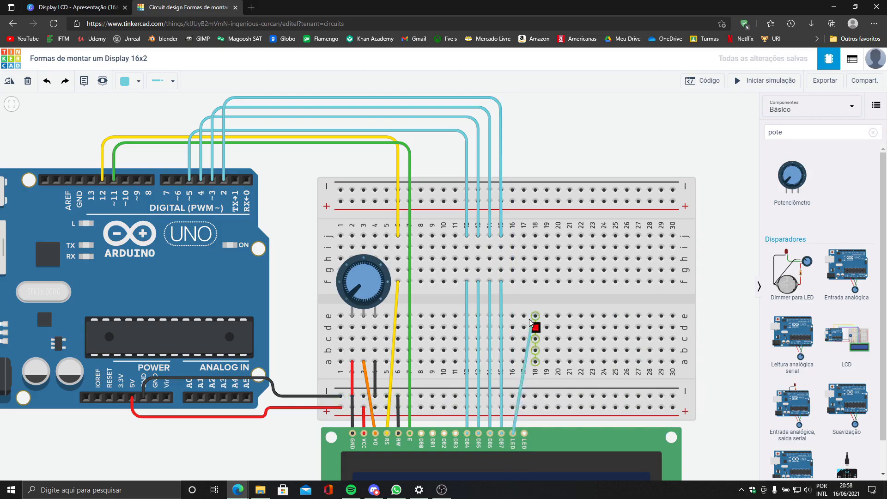
key(Escape)
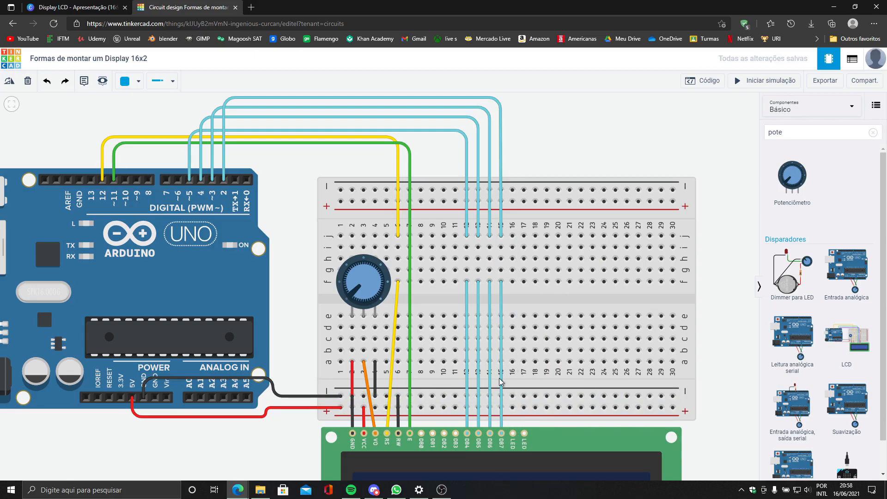
click(513, 433)
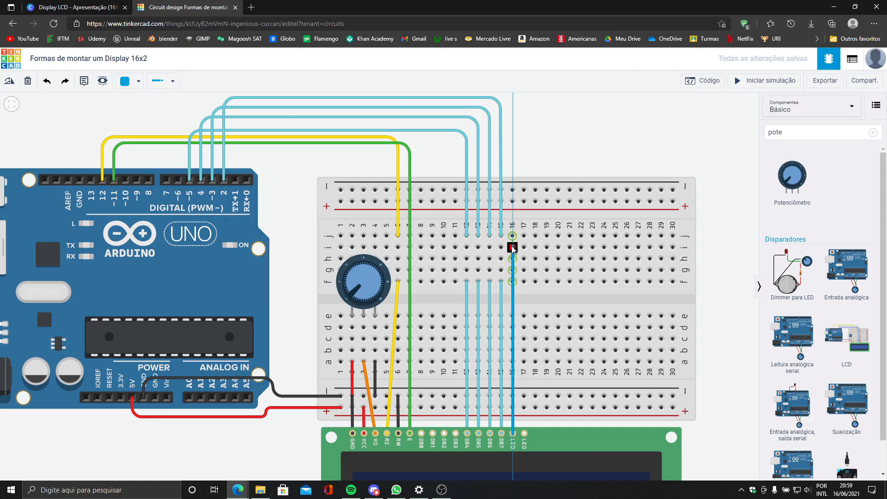
click(513, 270)
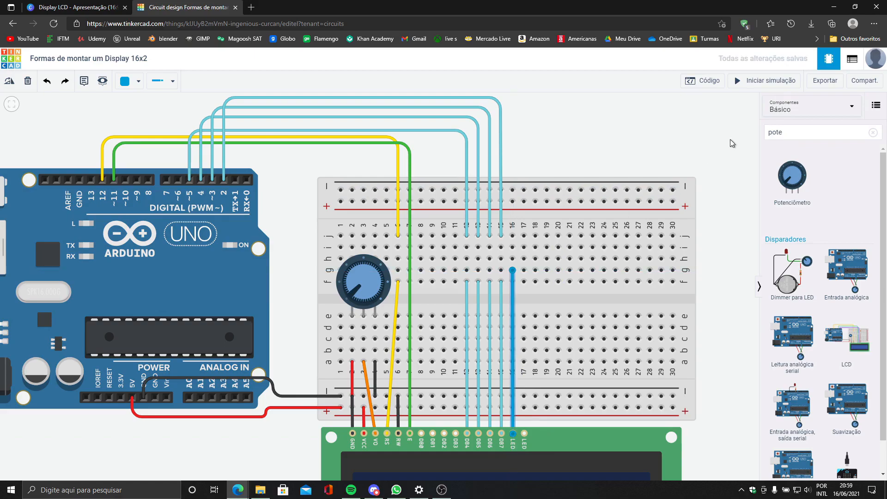
Place a resistor between row i, column 16 and the upper positive rail, and move the blue LED wire's end to row f, column 16
click(767, 131)
text(resito)
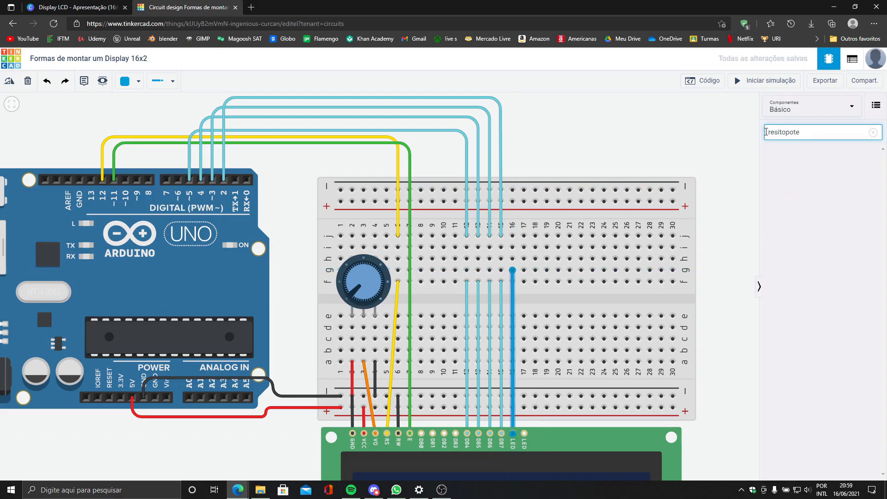
double_click(767, 132)
text(resis)
drag(792, 176, 514, 232)
click(513, 232)
click(575, 145)
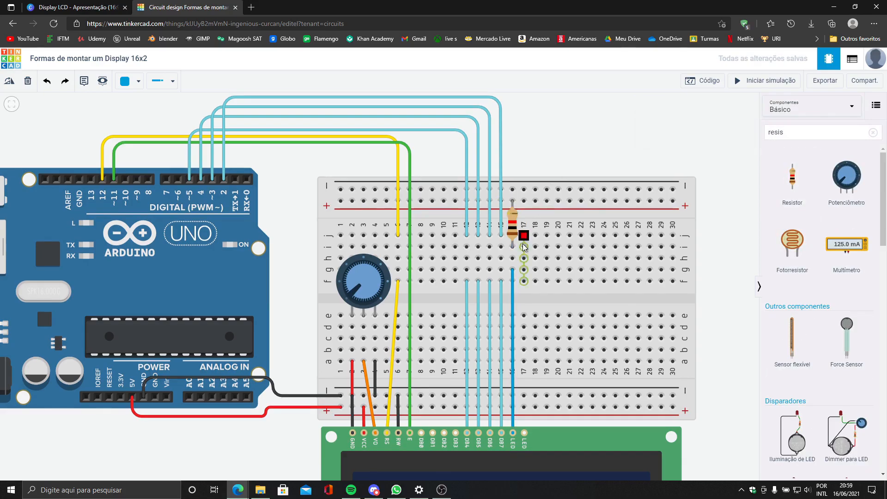
click(513, 283)
drag(511, 271, 512, 281)
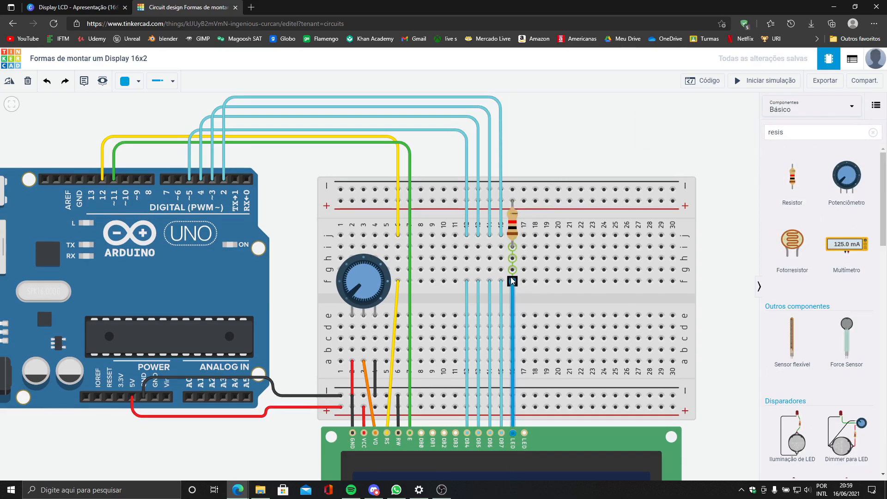
Set the resistance of the resistor in column 16 to 220 Ω
click(512, 232)
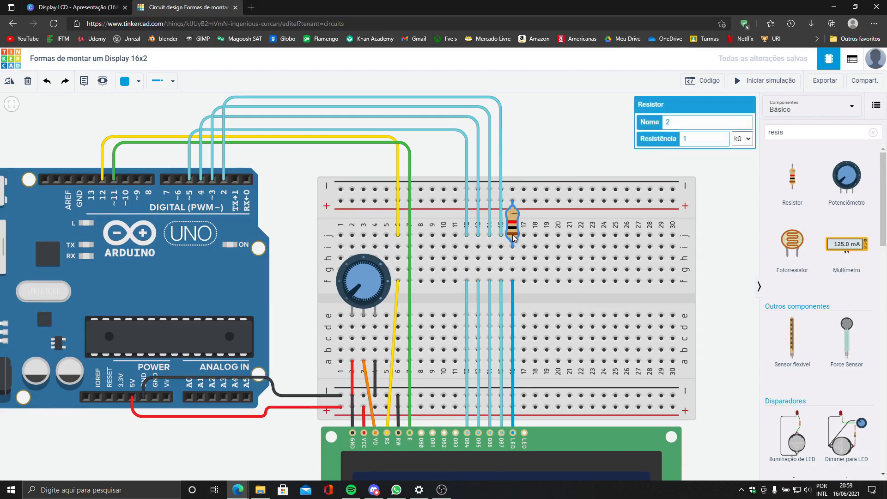
click(734, 141)
click(739, 183)
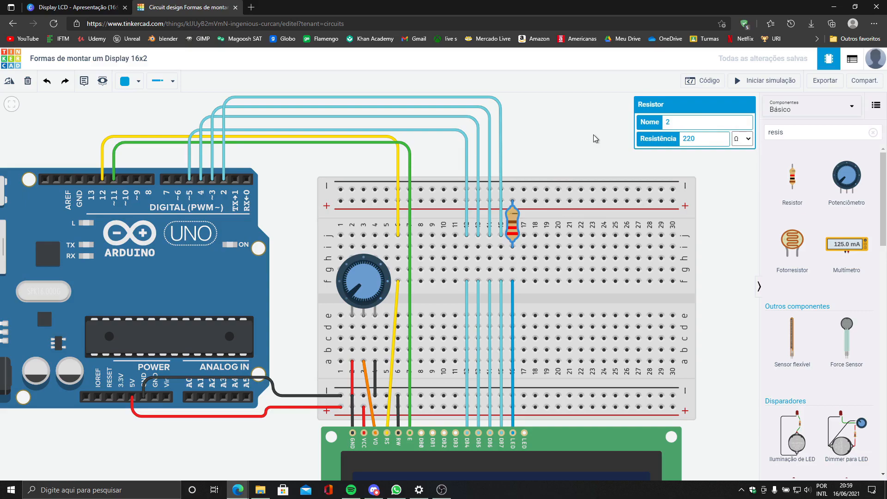
click(582, 139)
Connect the LCD's last LED pin to the breadboard's lower negative rail with a black wire
drag(559, 289, 529, 257)
click(495, 402)
click(495, 364)
key(0)
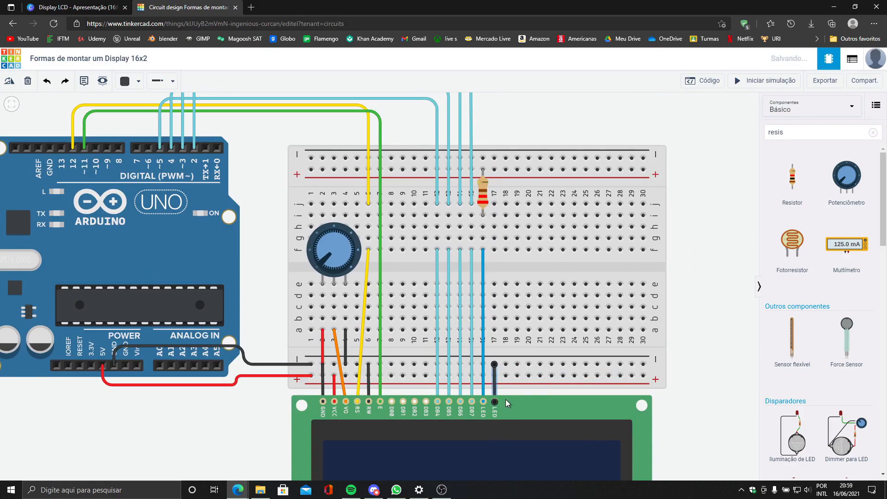
click(722, 325)
scroll(716, 193, down, 2)
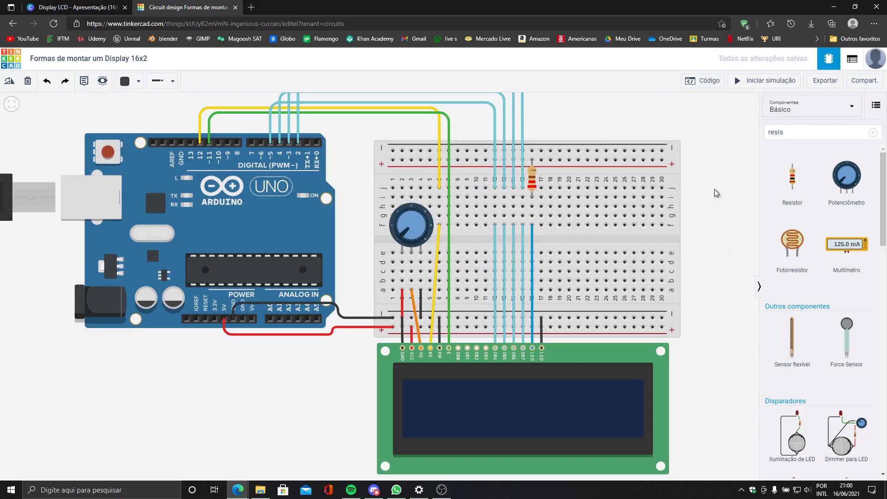
Link the breadboard's lower and upper positive rails near column 30 with a red wire routed squarely around the board's right edge
click(662, 327)
click(692, 327)
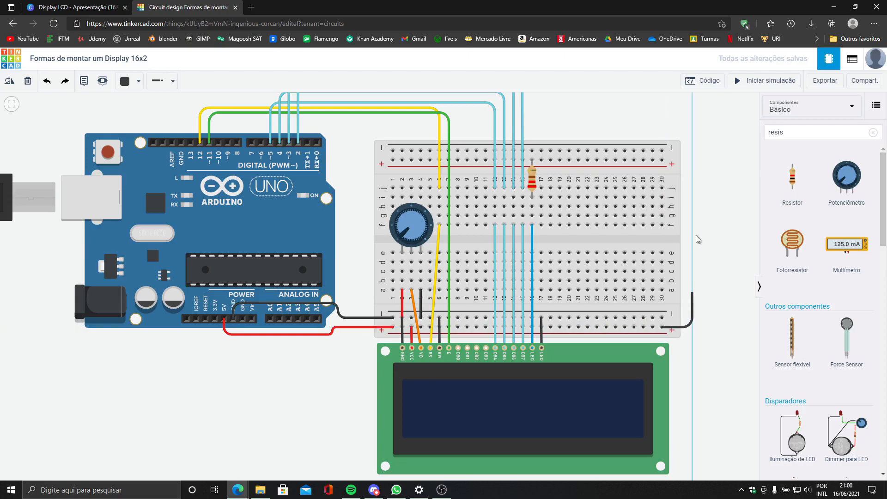
click(692, 165)
click(662, 160)
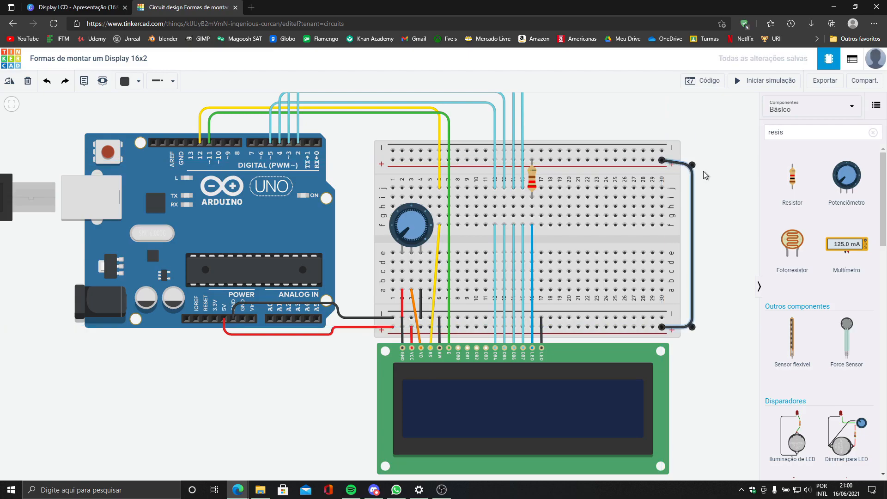
drag(693, 165, 693, 159)
click(693, 193)
click(693, 198)
key(2)
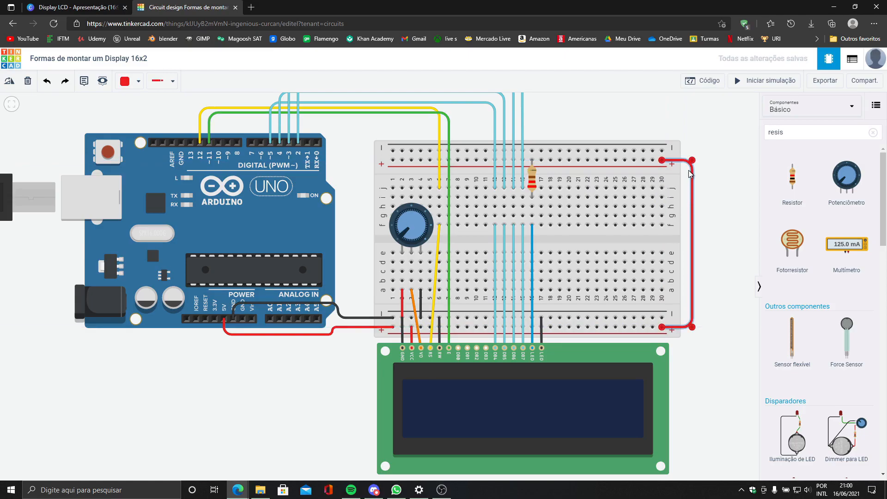
Start the simulation and turn the potentiometer knob clockwise to its far end to test the LCD's contrast
click(741, 81)
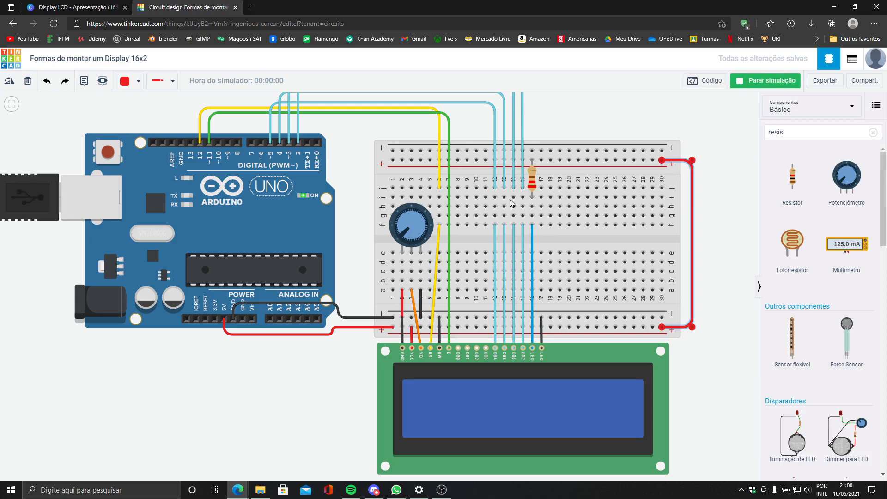
drag(405, 241, 368, 297)
drag(403, 228, 437, 273)
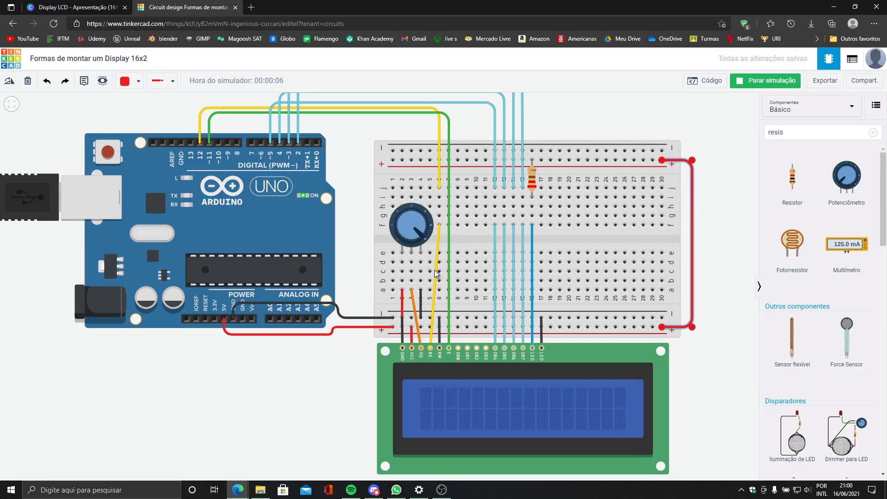
mouse_move(422, 232)
mouse_down()
mouse_move(418, 215)
mouse_move(387, 243)
mouse_move(425, 215)
mouse_move(435, 238)
mouse_move(414, 238)
mouse_up()
click(436, 240)
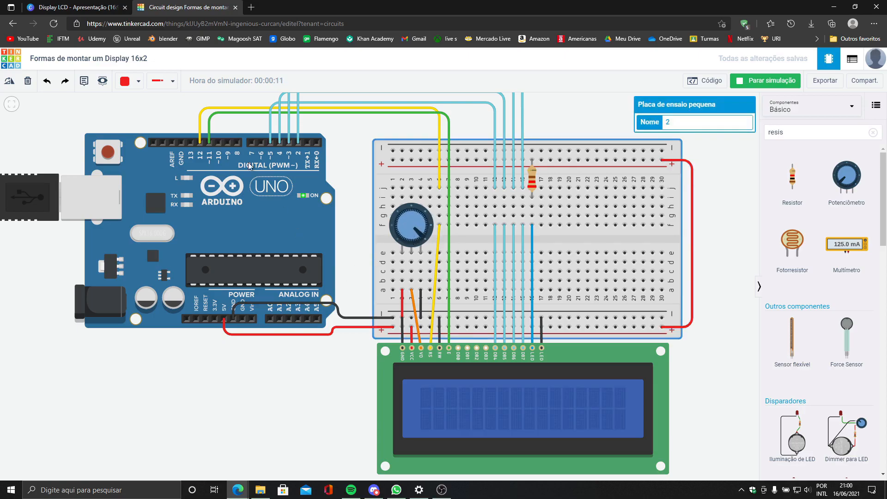